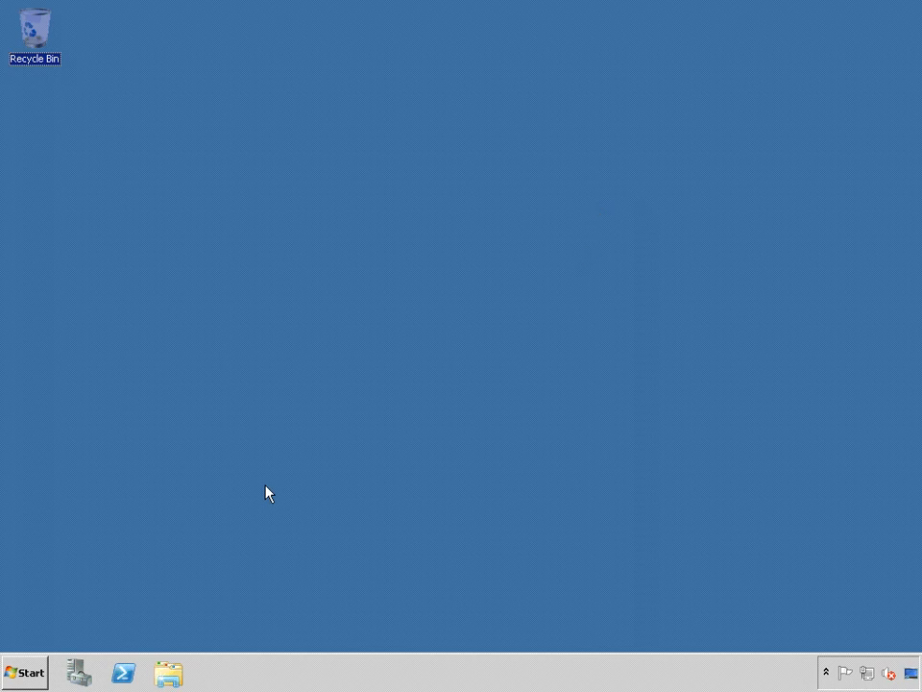
Open SharePoint 2010 Central Administration from the Microsoft SharePoint 2010 Products program group
click(35, 675)
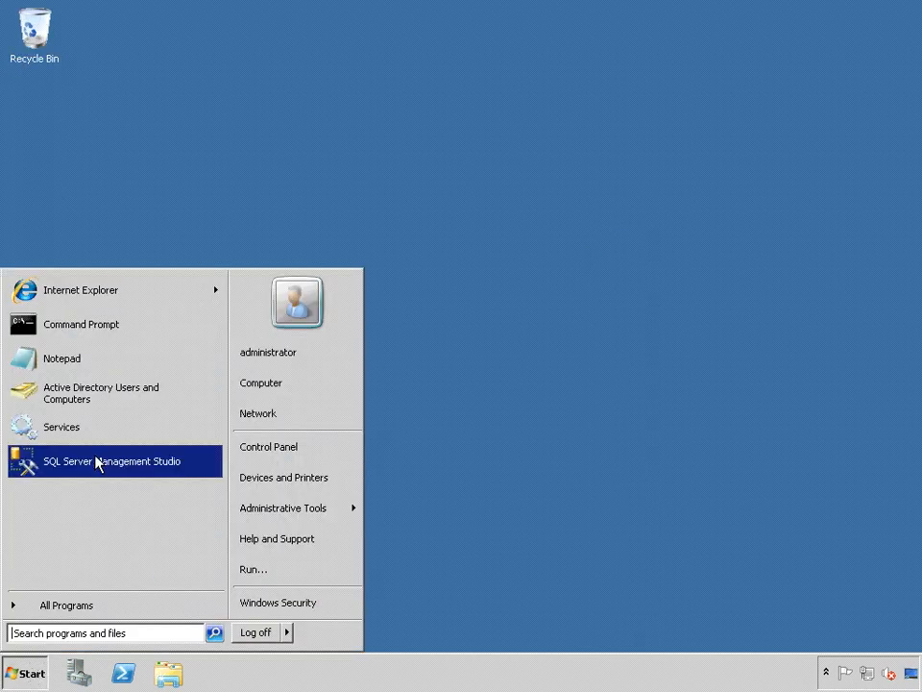
click(58, 605)
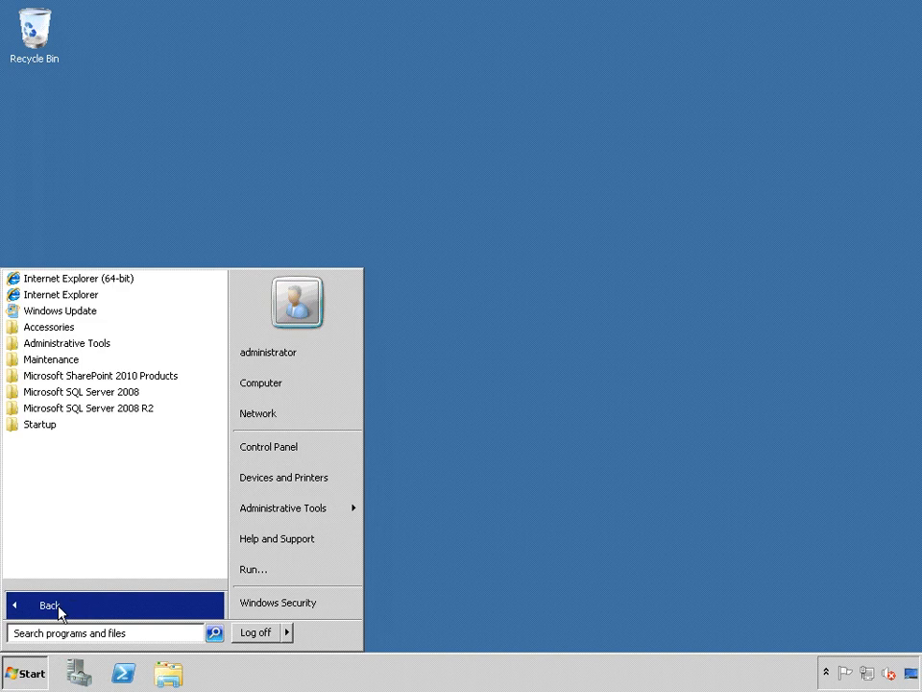
click(142, 384)
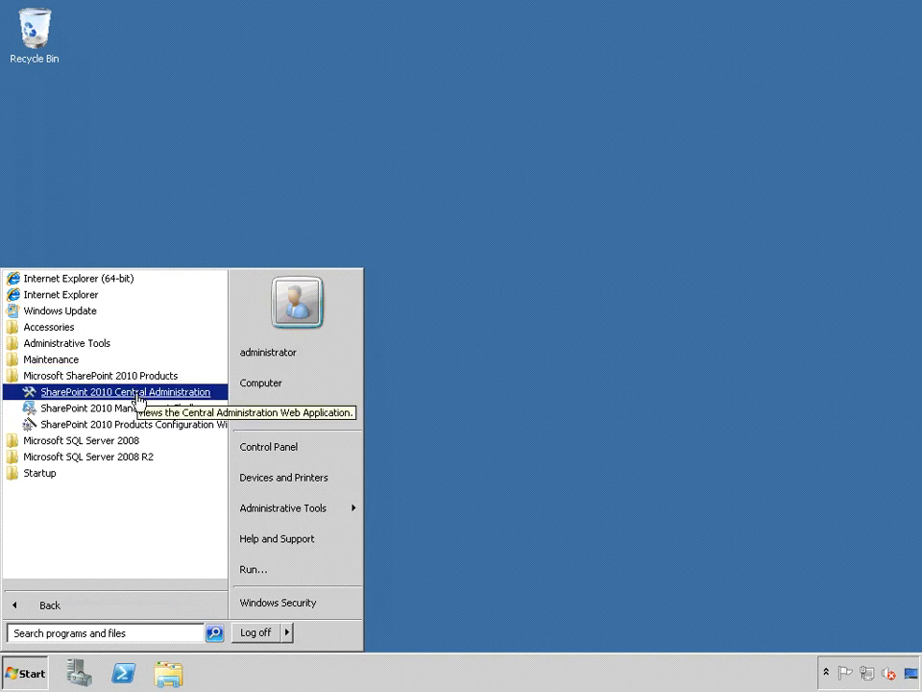
click(139, 400)
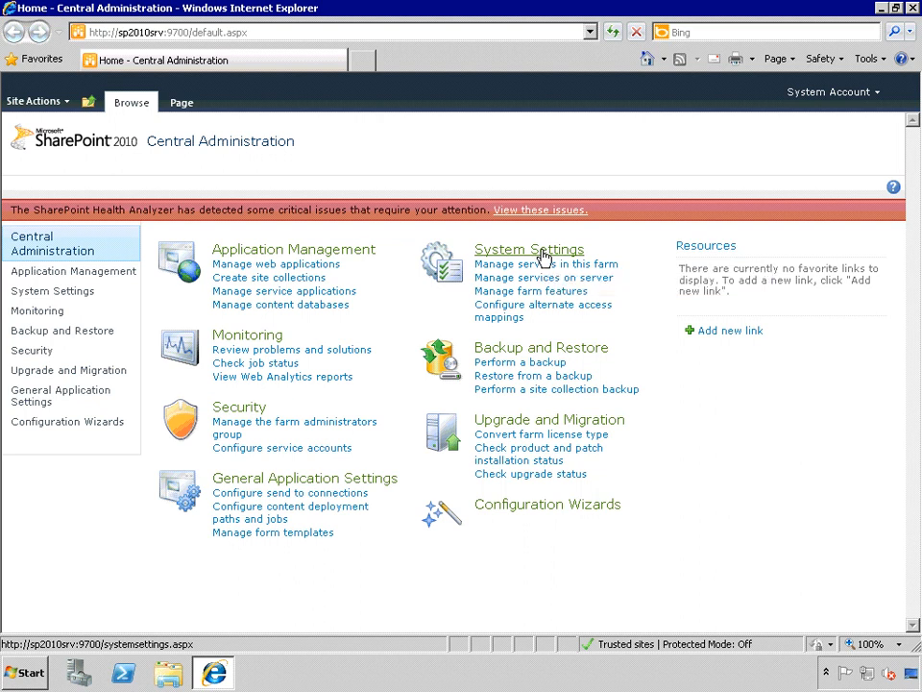
Review the service applications under Application Management and the types available for creation, then return to the Application Management page
click(87, 276)
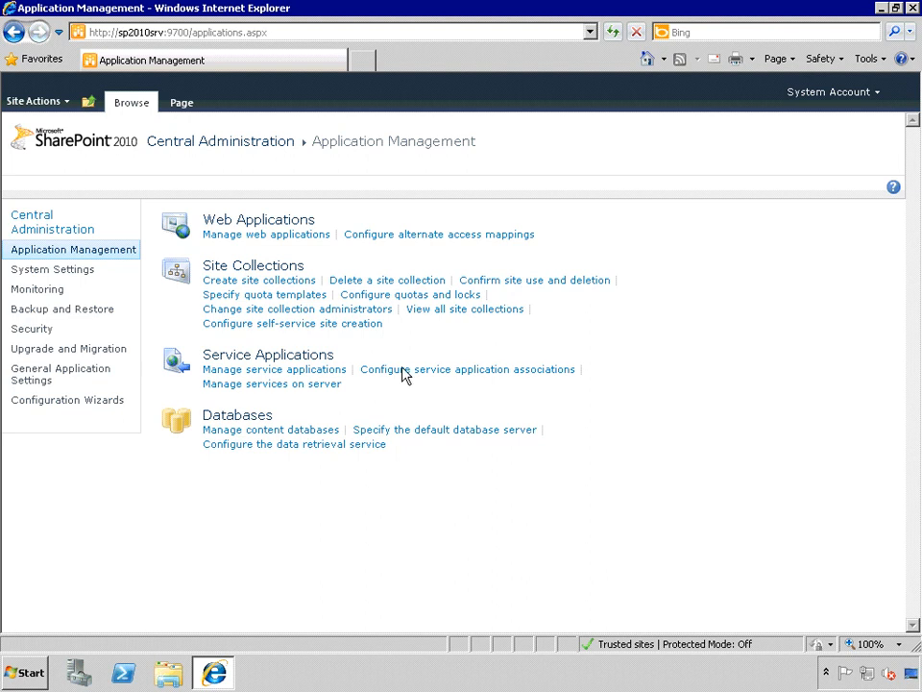
click(304, 372)
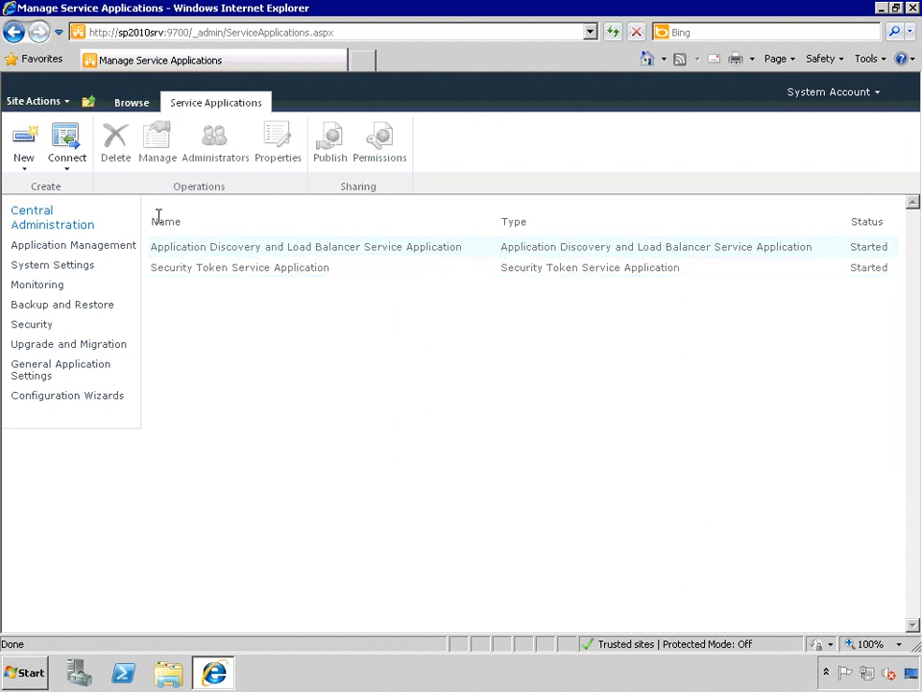
click(25, 161)
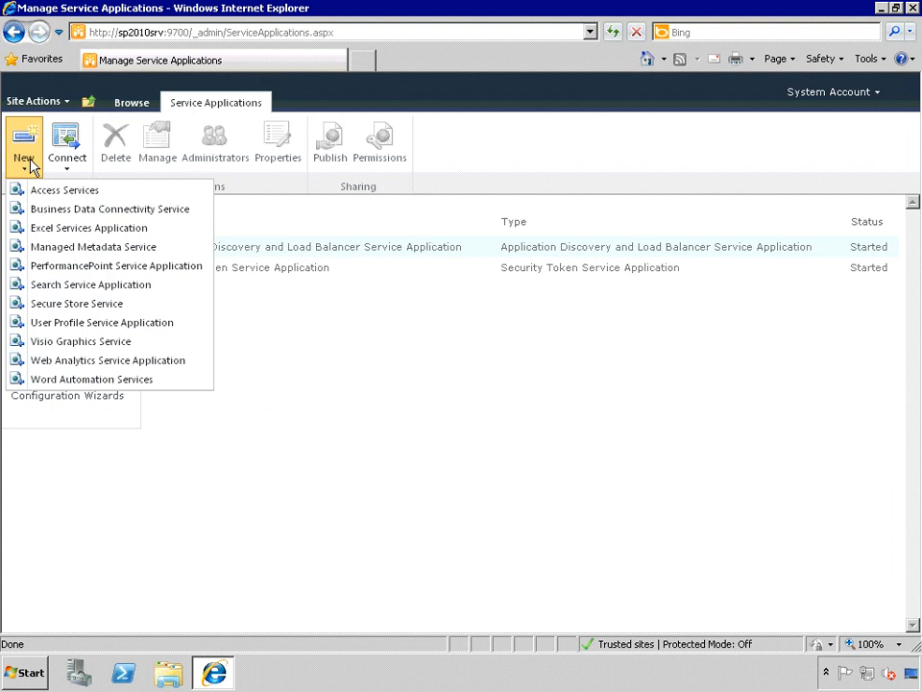
click(385, 352)
click(77, 249)
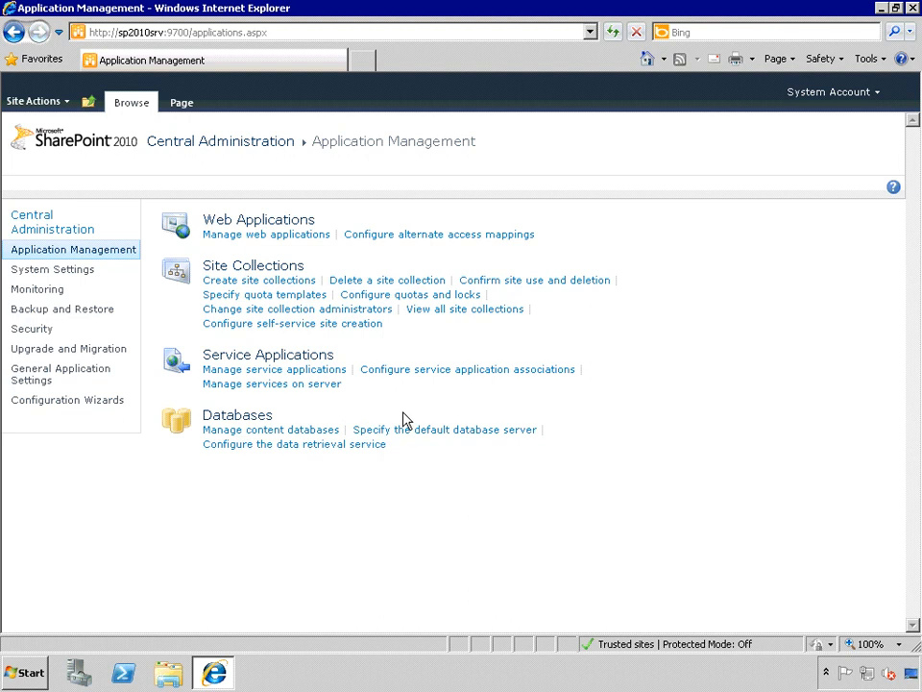
Look through the remaining Central Administration sections in order, from System Settings through Configuration Wizards
click(53, 270)
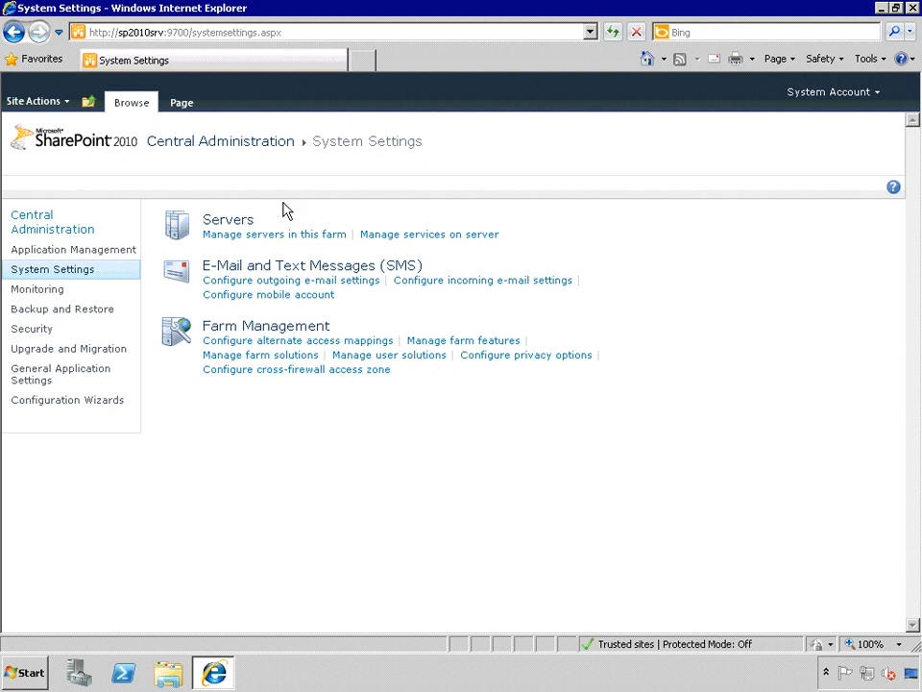
click(44, 298)
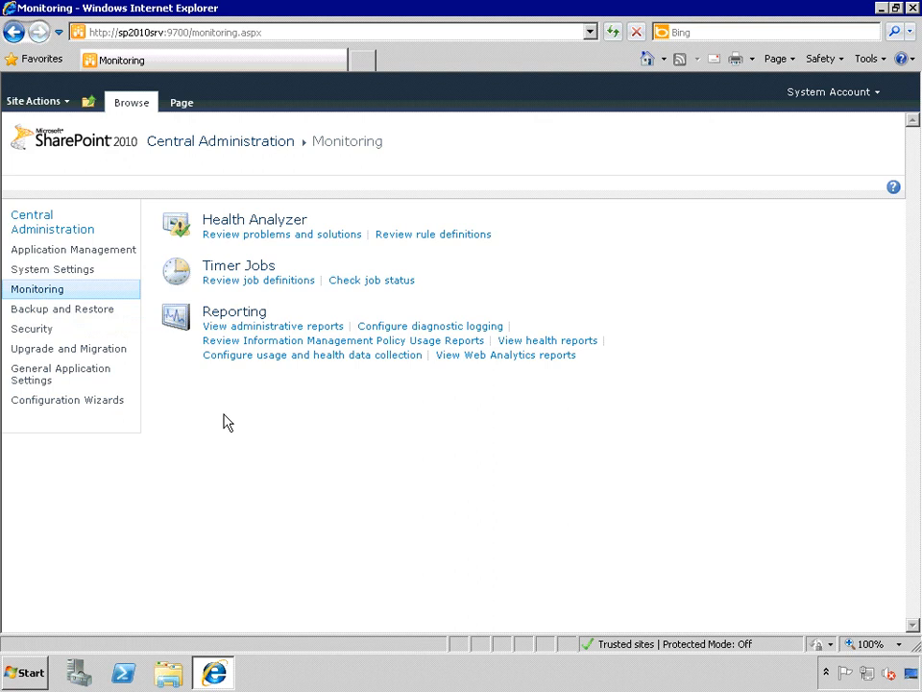
click(73, 312)
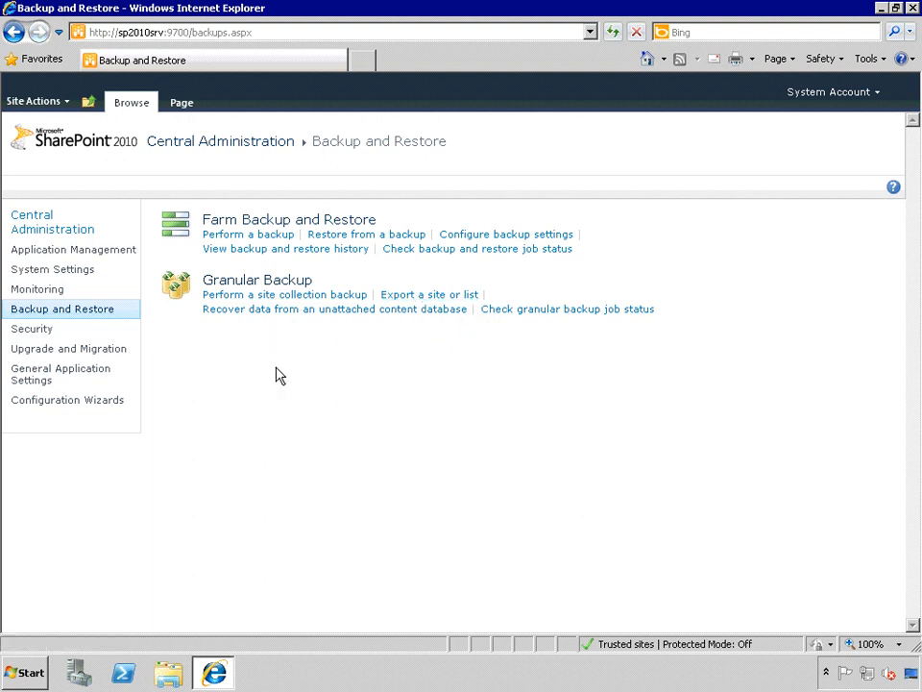
click(50, 328)
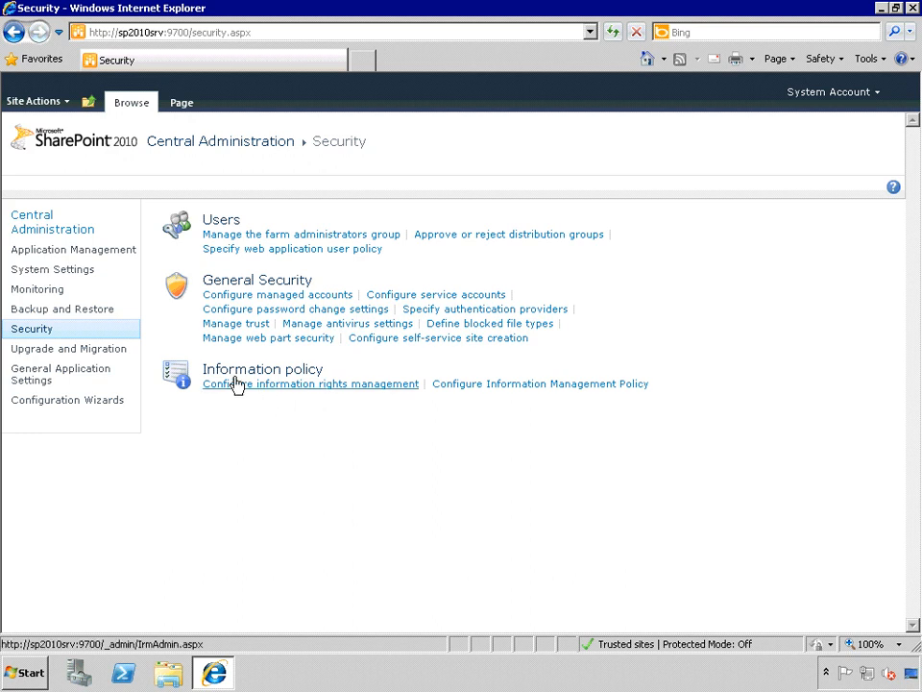
click(92, 351)
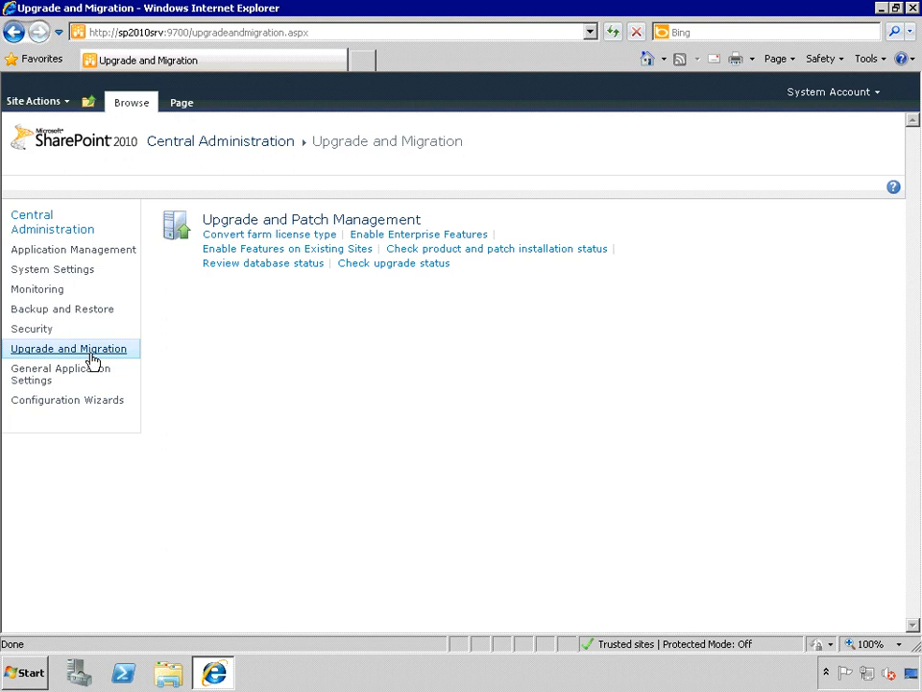
click(72, 374)
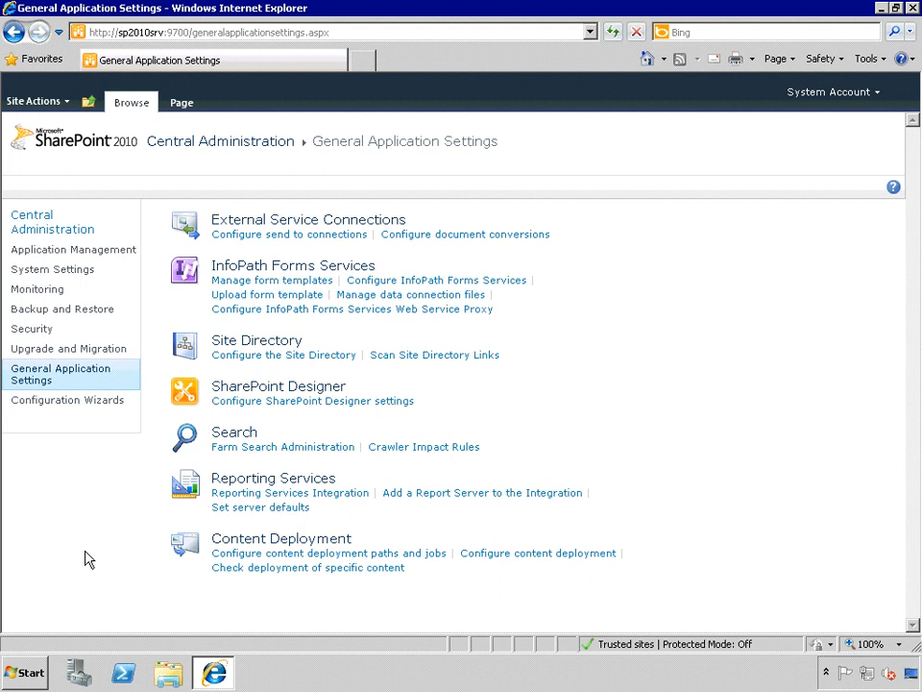
click(88, 402)
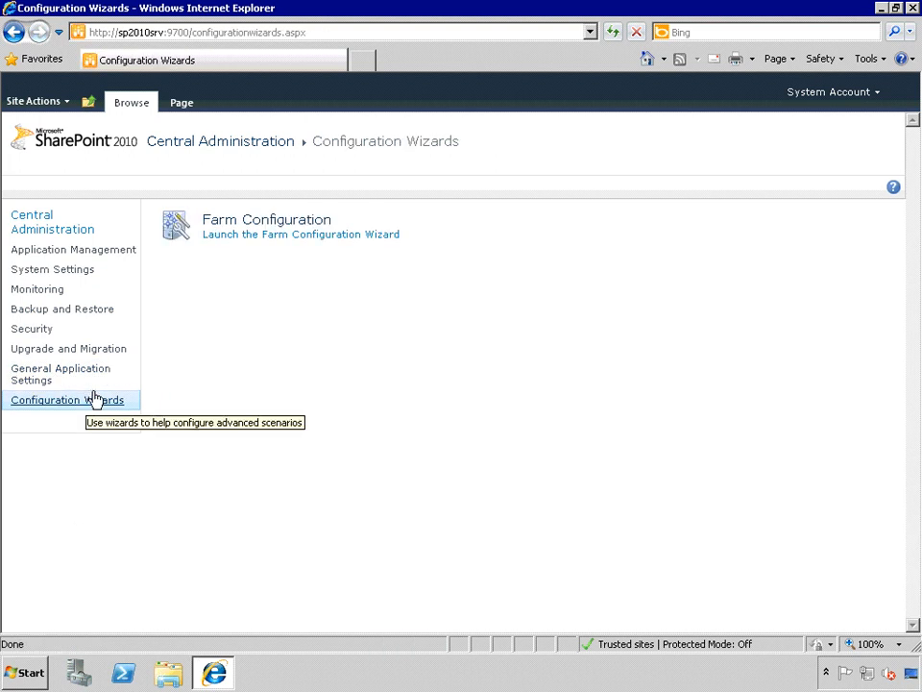
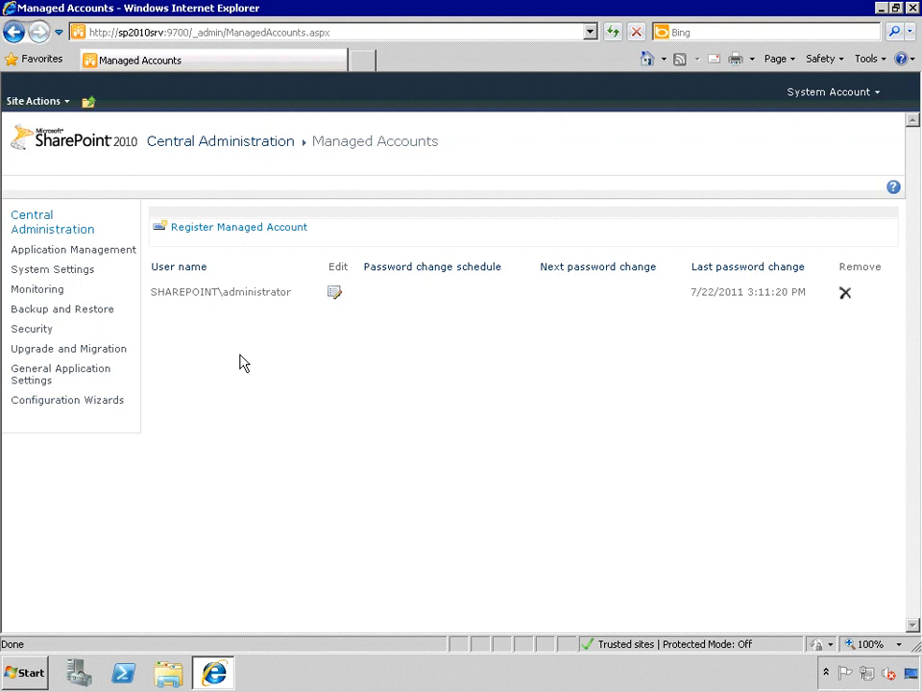
Try to register a managed account with the user name intranetadmin and its account password, without automatic password change
click(242, 238)
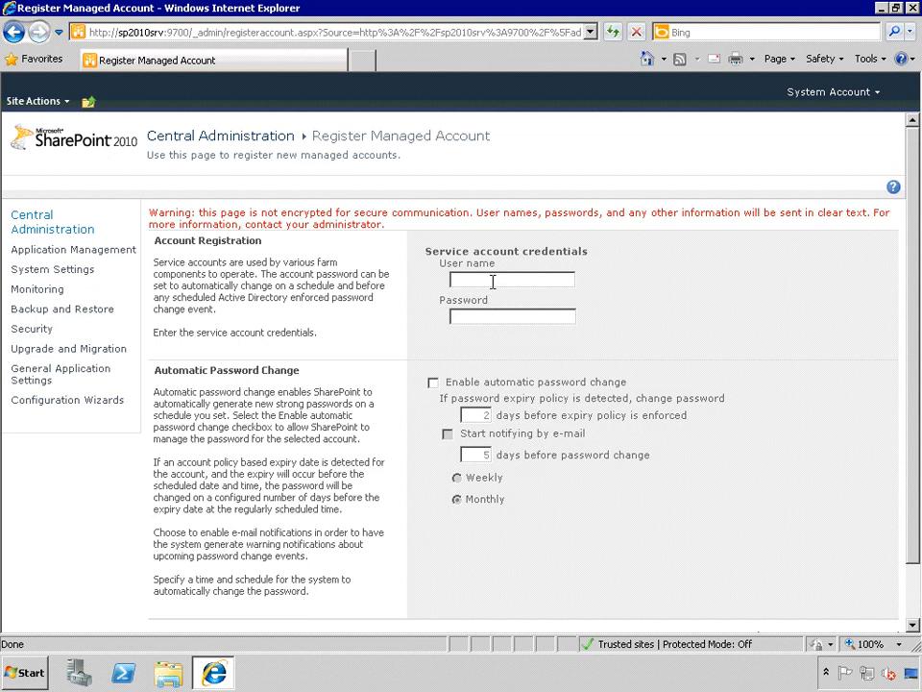
click(492, 280)
text(intranet\admin)
key(Tab)
text(••••••••)
scroll(493, 280, down, 1)
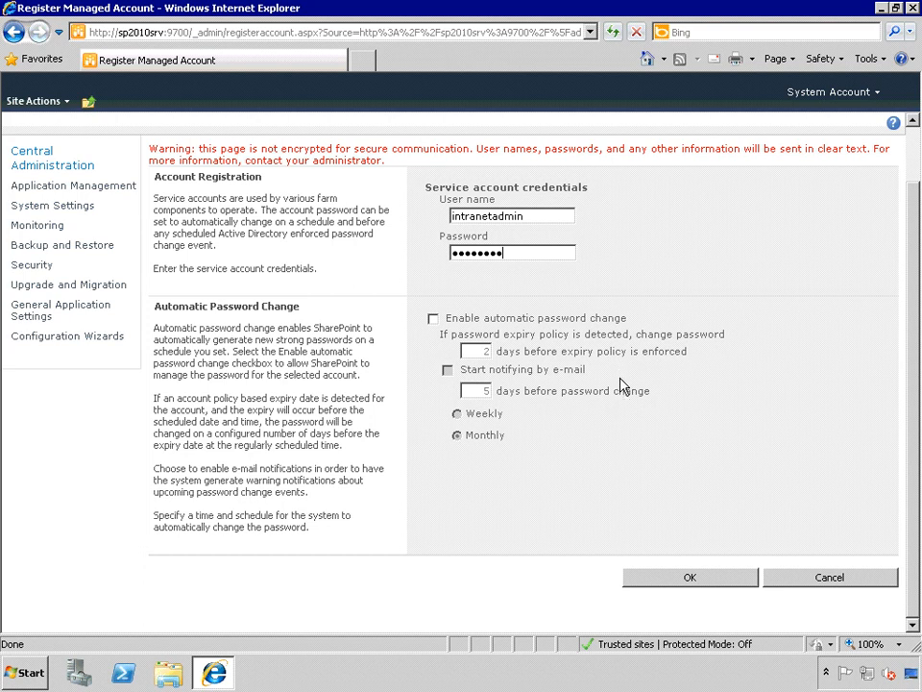
click(721, 576)
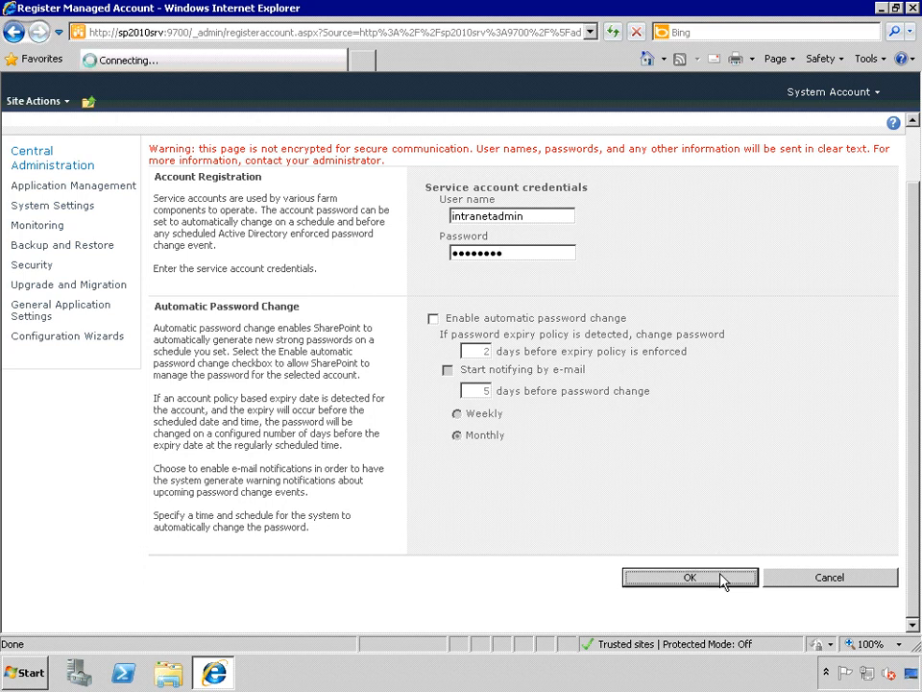
Re-enter the password for the intranetadmin account and submit the managed account registration
click(451, 295)
double_click(452, 295)
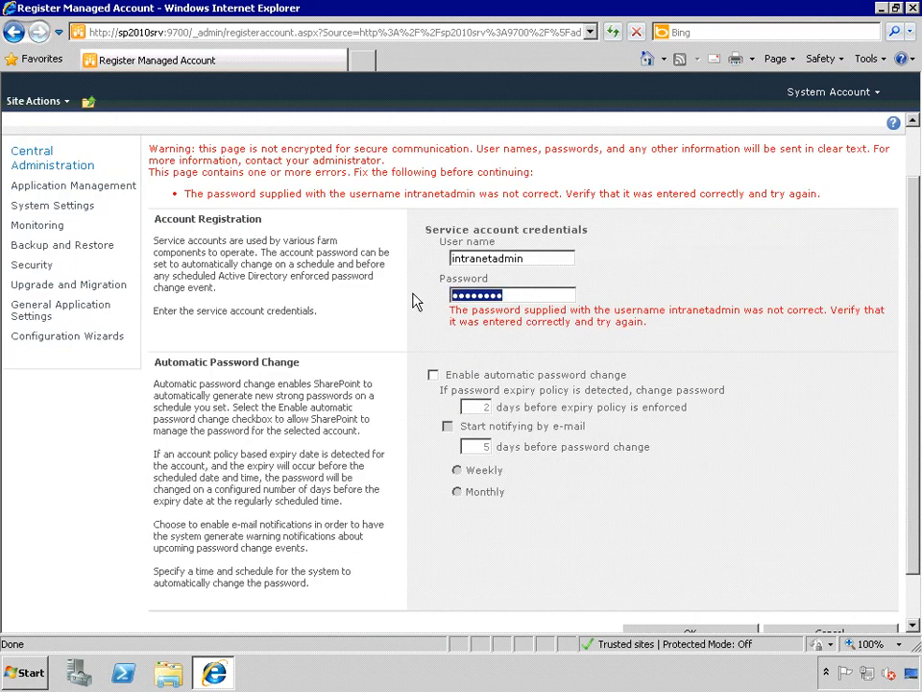
text(•••••••)
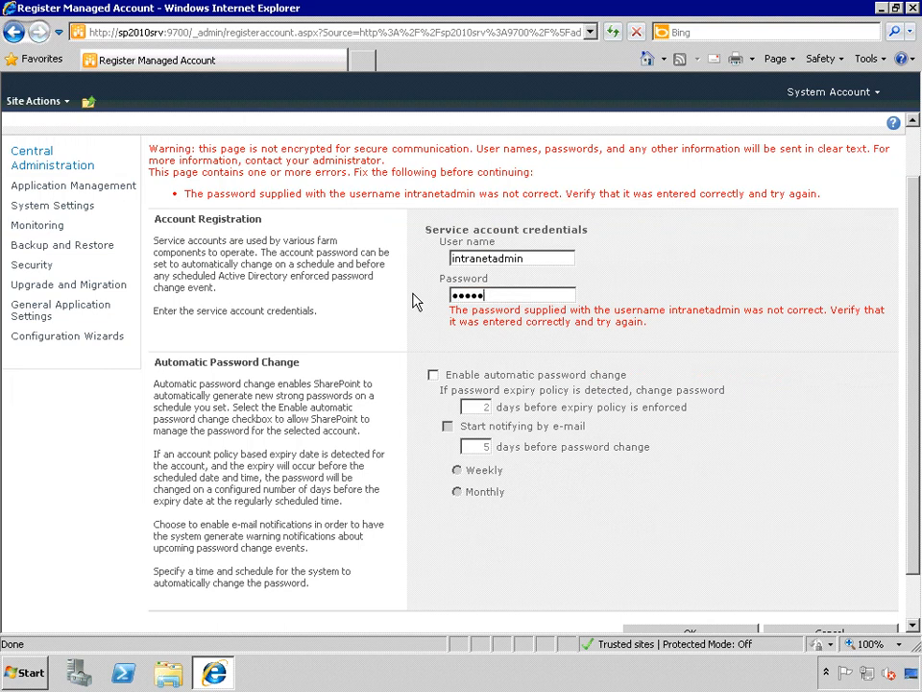
text(••)
scroll(626, 519, down, 1)
click(712, 580)
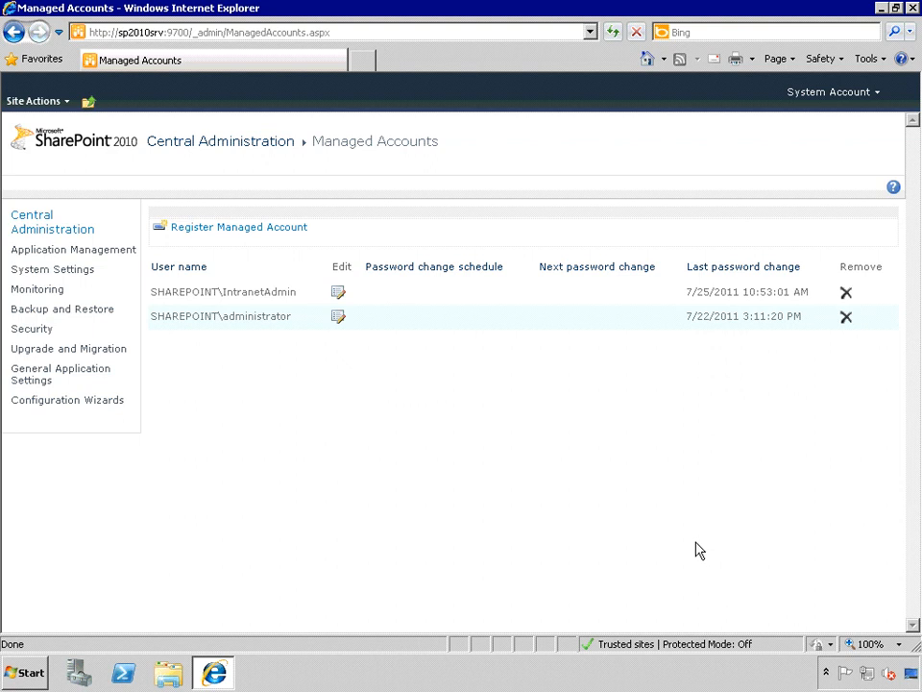
Register a second managed account with the user name intranetsearch and its account password
click(279, 227)
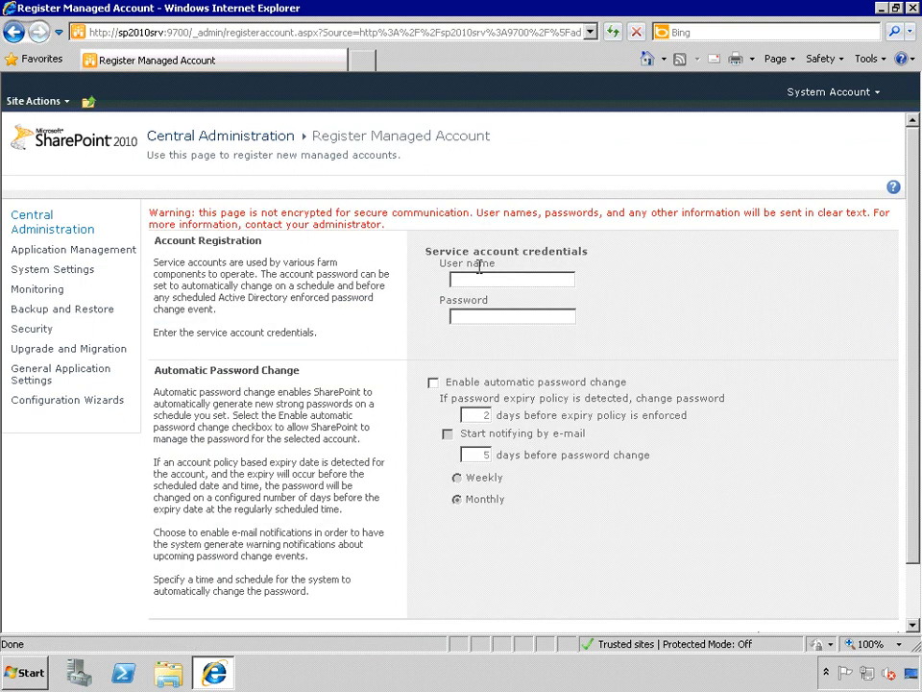
click(563, 276)
text(intranetse)
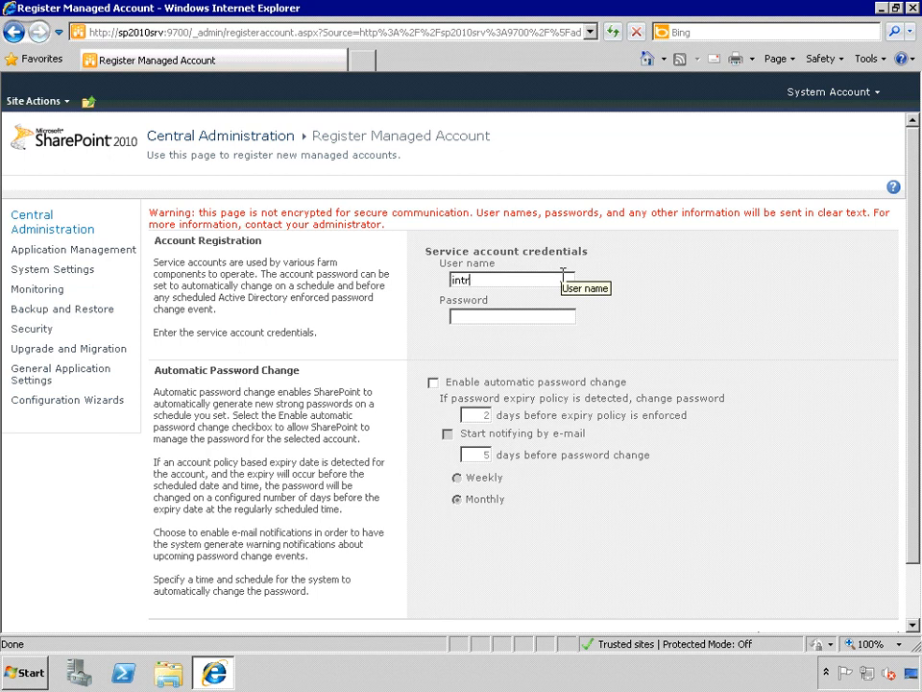
text(arch)
key(Tab)
text(Passw0rd)
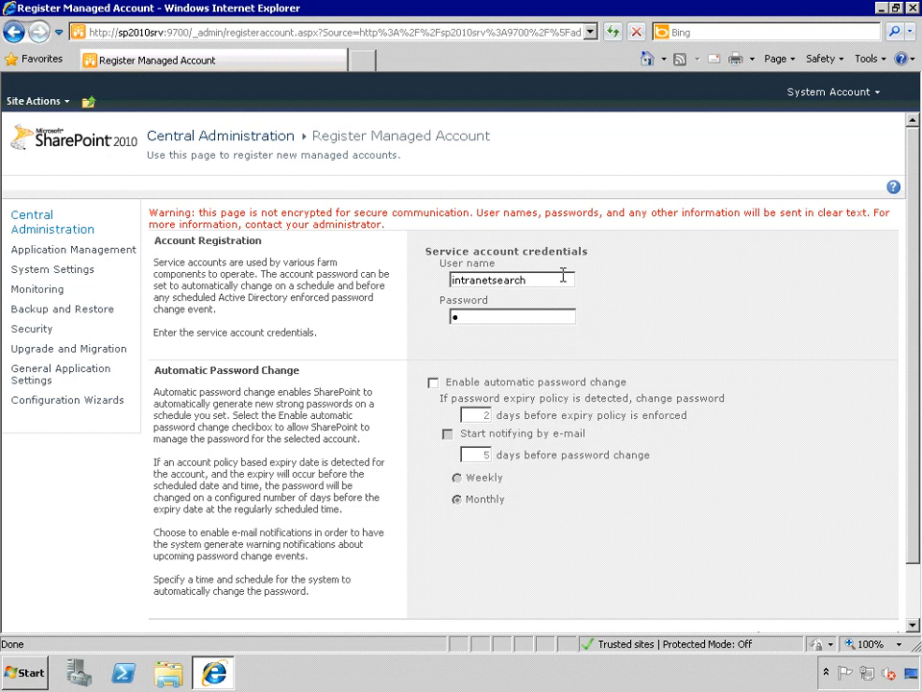
text(1)
scroll(572, 294, down, 1)
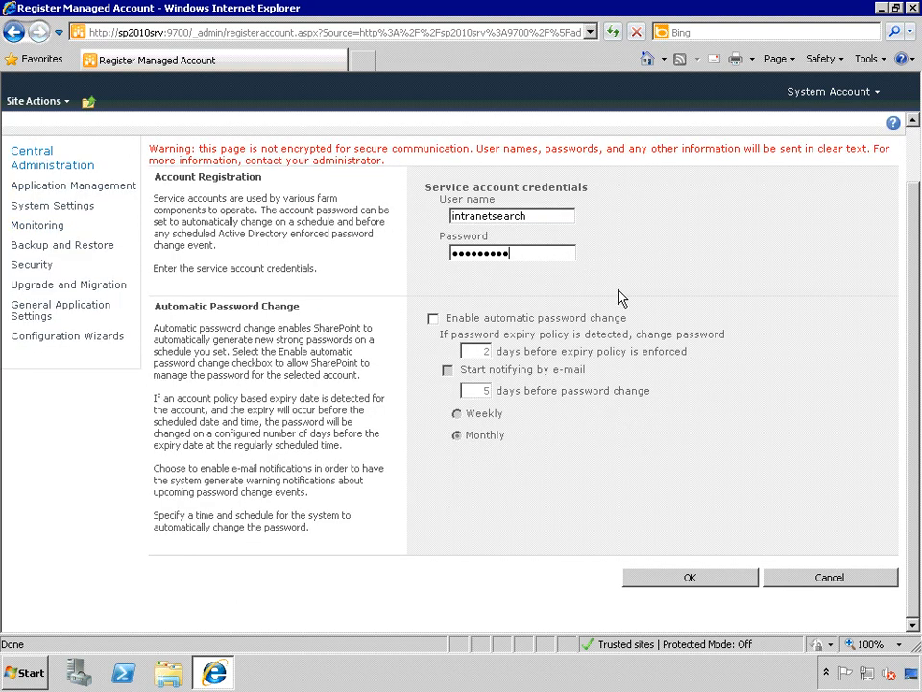
click(664, 582)
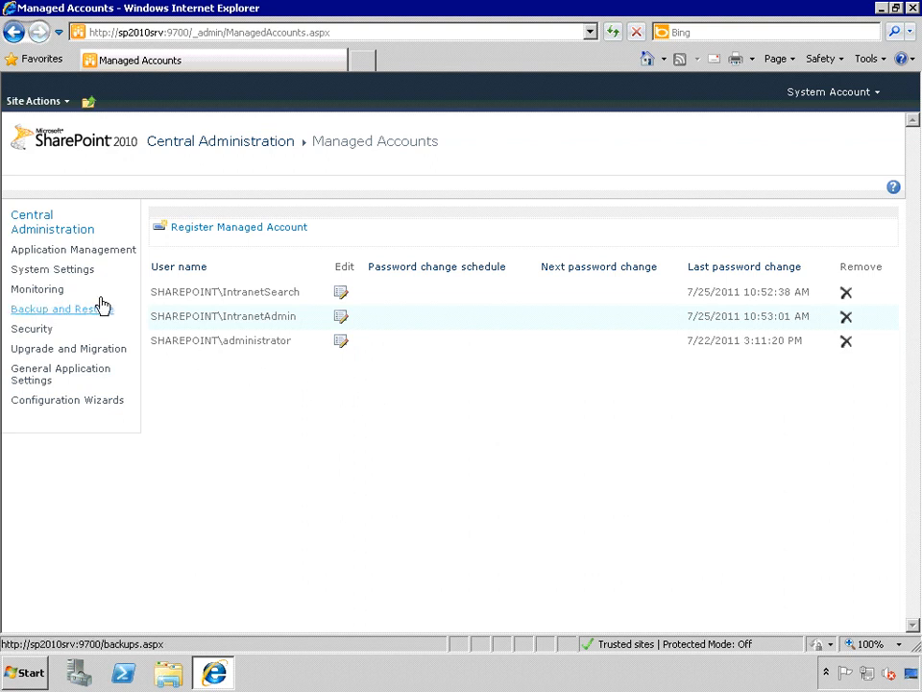
In the outgoing e-mail settings under System Settings, set the outbound SMTP server to smtp.sharepointsvr.com
click(63, 270)
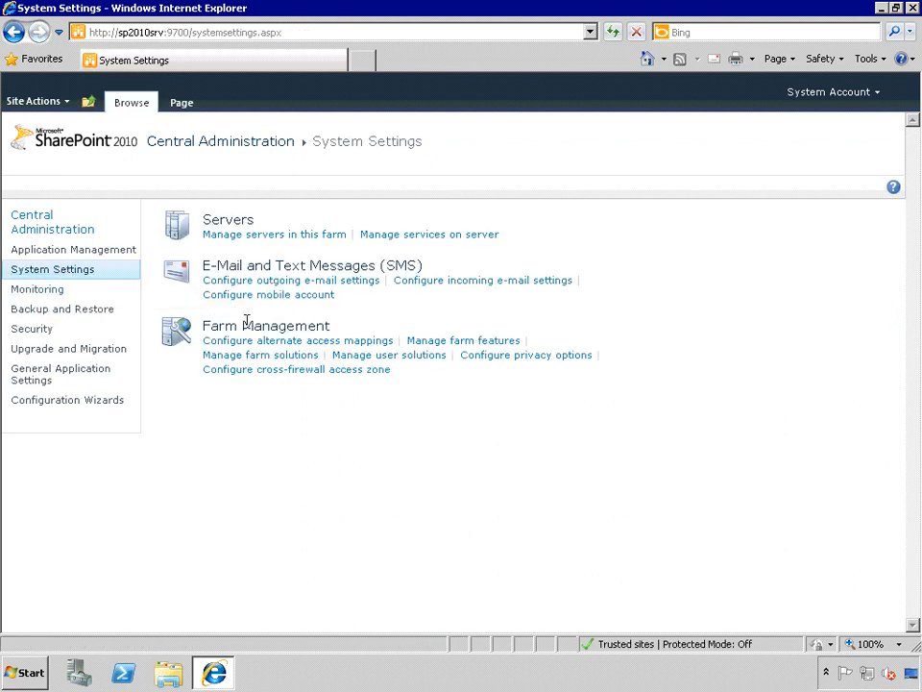
click(295, 281)
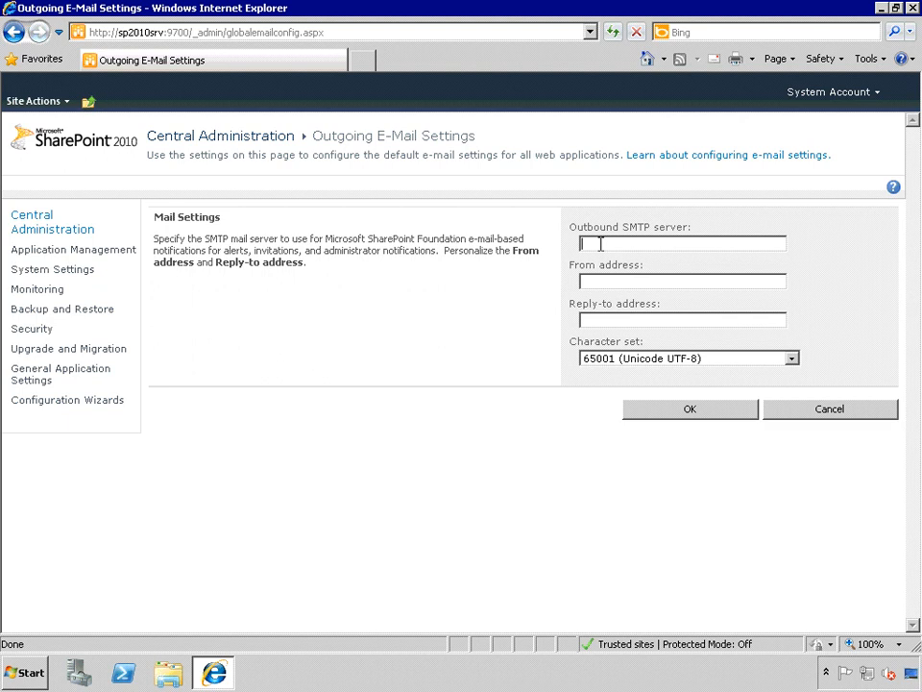
text(s)
text(tp)
key(BackSpace)
key(BackSpace)
text(mtp.sharepointsvr.com)
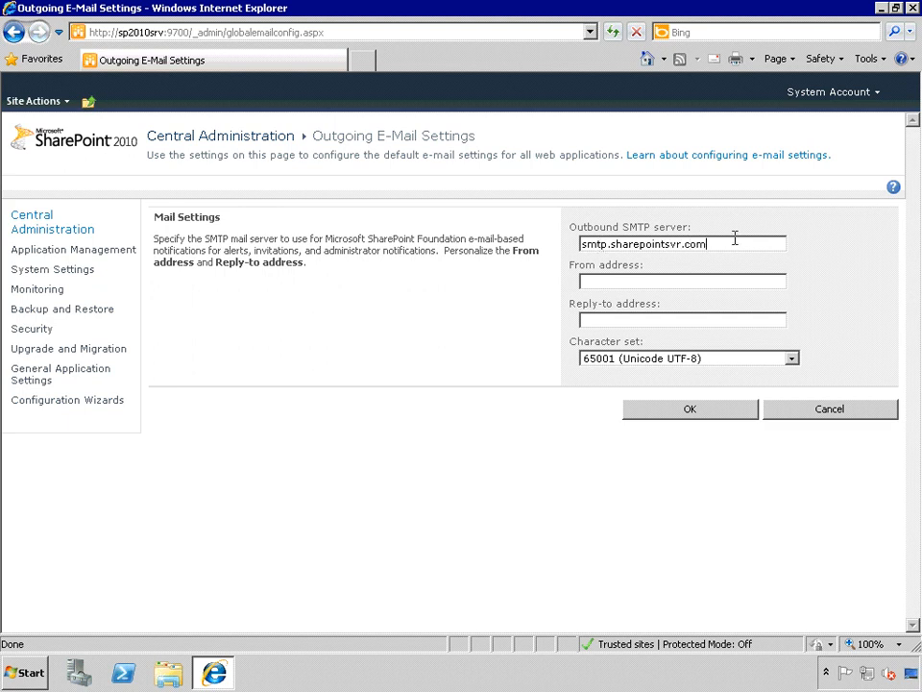
Enter the intranet administrator's e-mail as both the From and Reply-to address, and save the outgoing e-mail settings
click(715, 282)
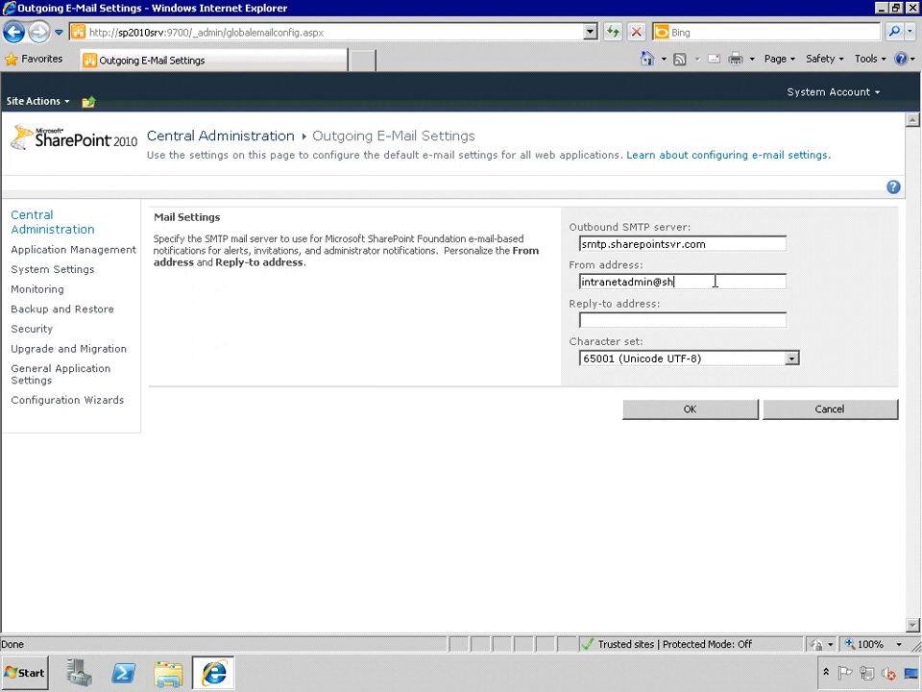
key(Tab)
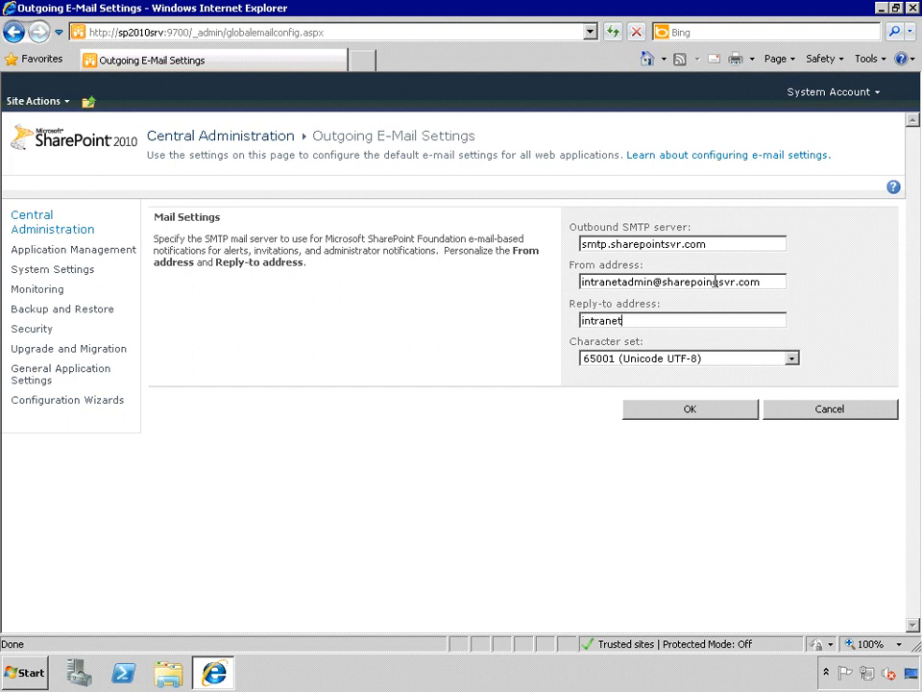
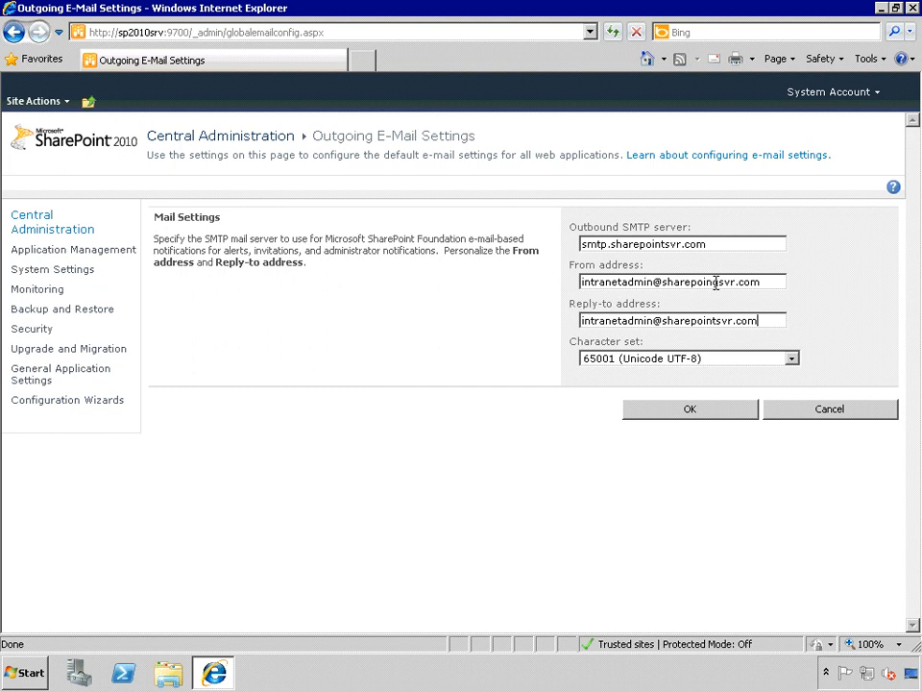
click(699, 413)
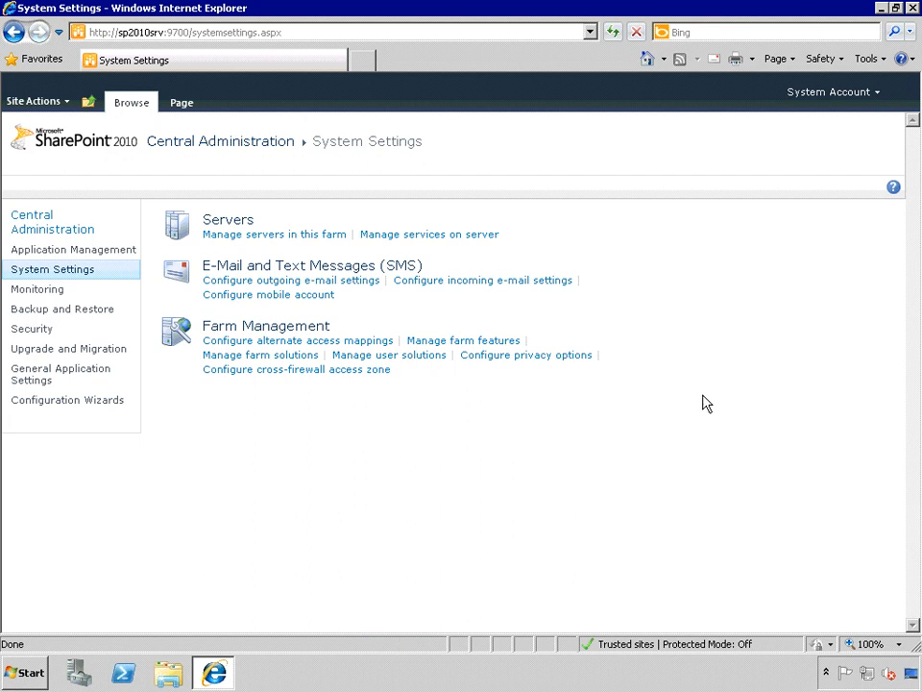
In the incoming e-mail settings, enable sites to receive e-mail and turn on the SharePoint Directory Management Service
click(491, 282)
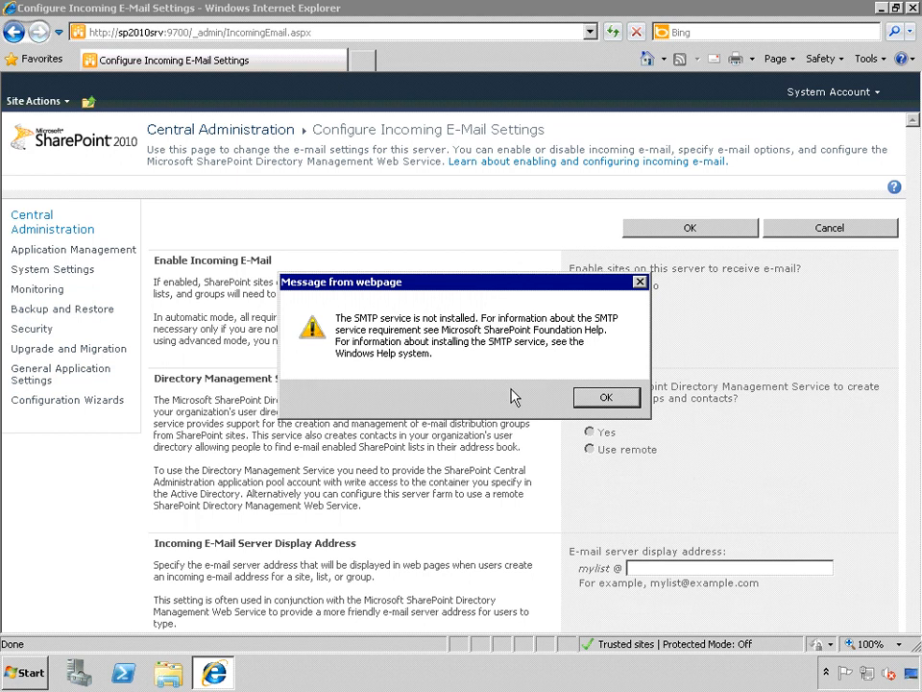
click(616, 403)
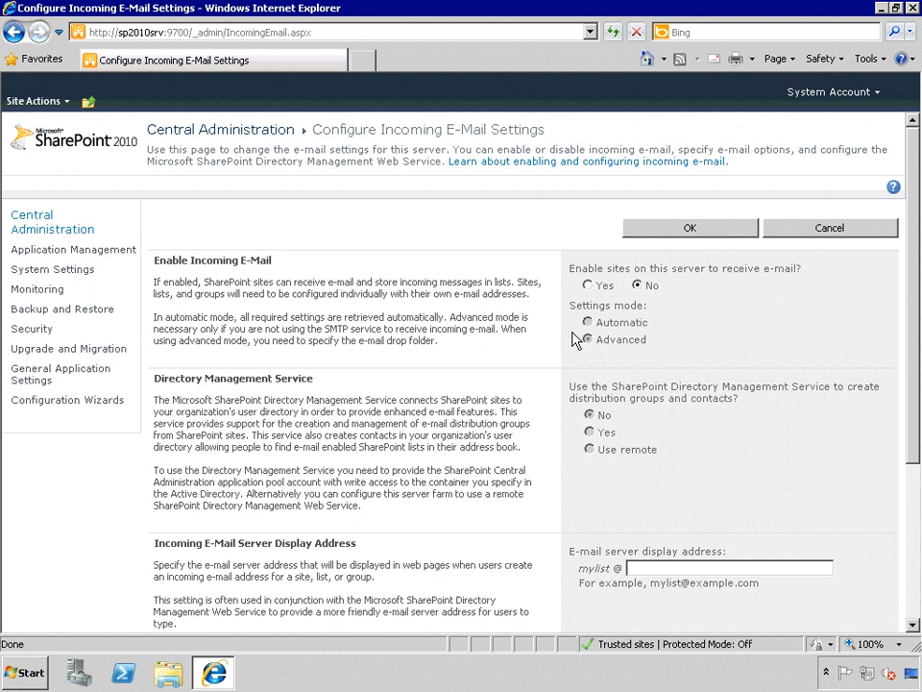
click(587, 285)
click(590, 433)
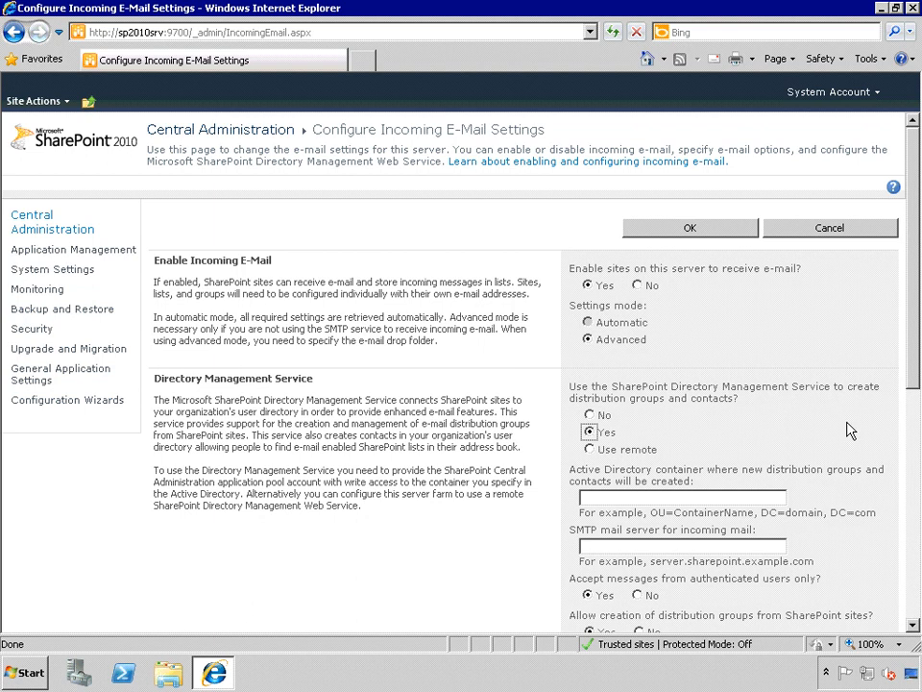
Set the Active Directory container for new distribution groups and contacts to OU=WSSLists,DC=sharepointsvr,DC=com
click(773, 496)
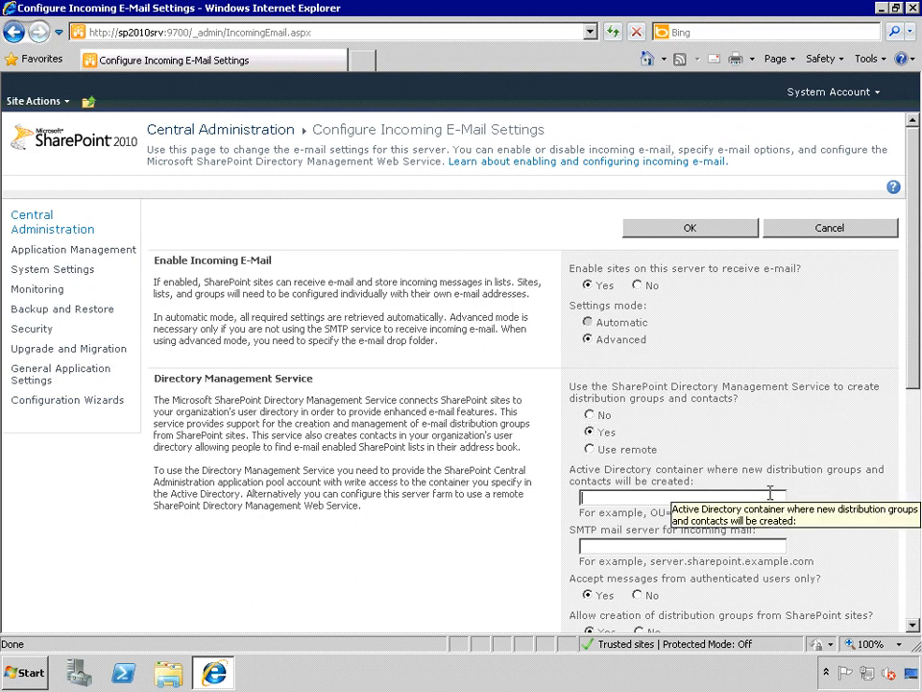
text(OU=)
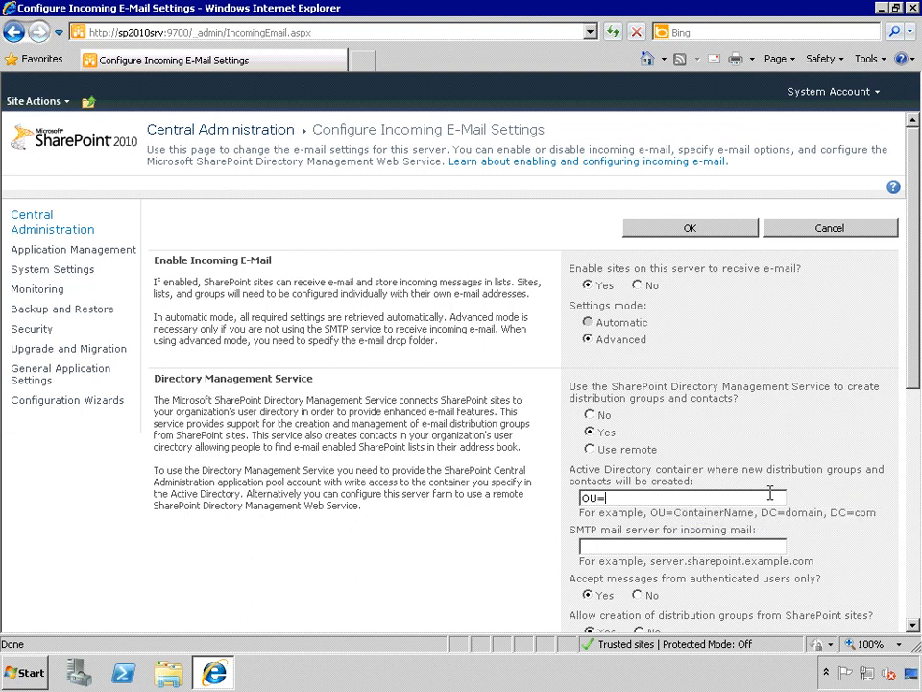
text(WSSLists,DC=sharepo)
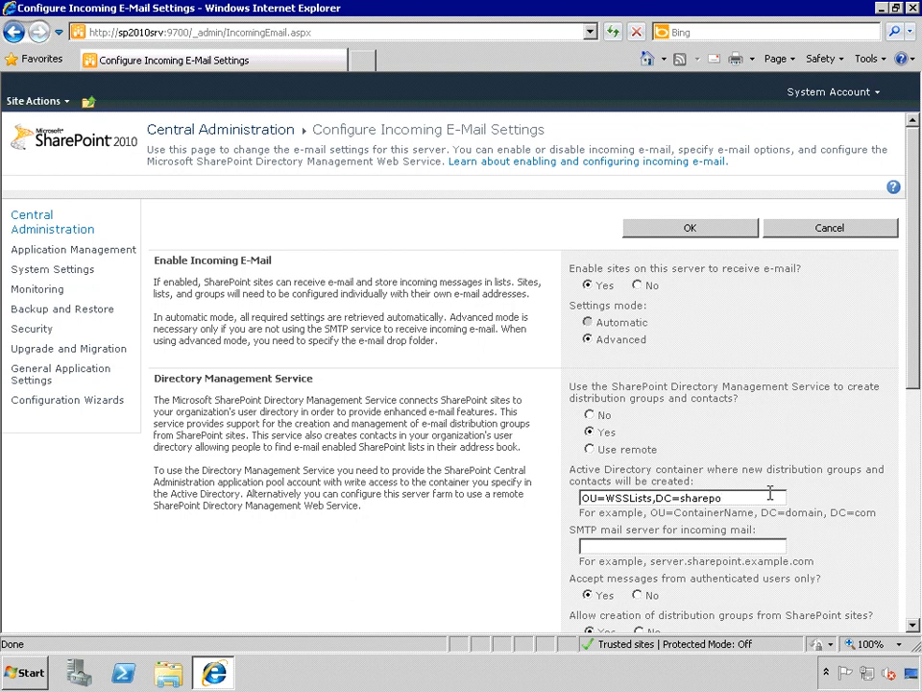
text(intsvr)
text(,DC)
text(=)
text(d)
text(om)
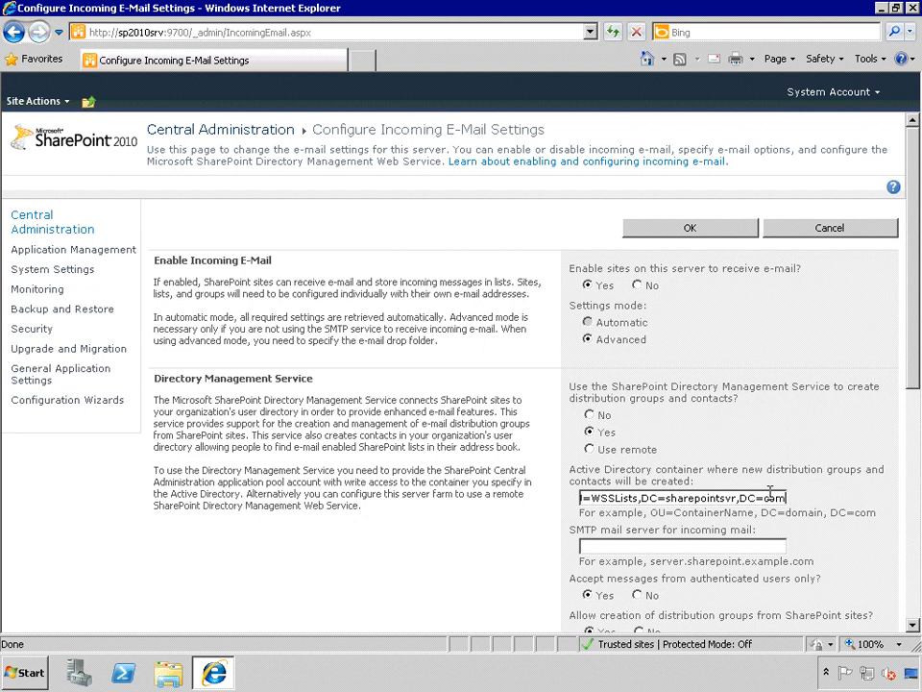
Set the SMTP mail server for incoming mail to sharepointsvr.com
click(748, 546)
text(sharepointsvr.com)
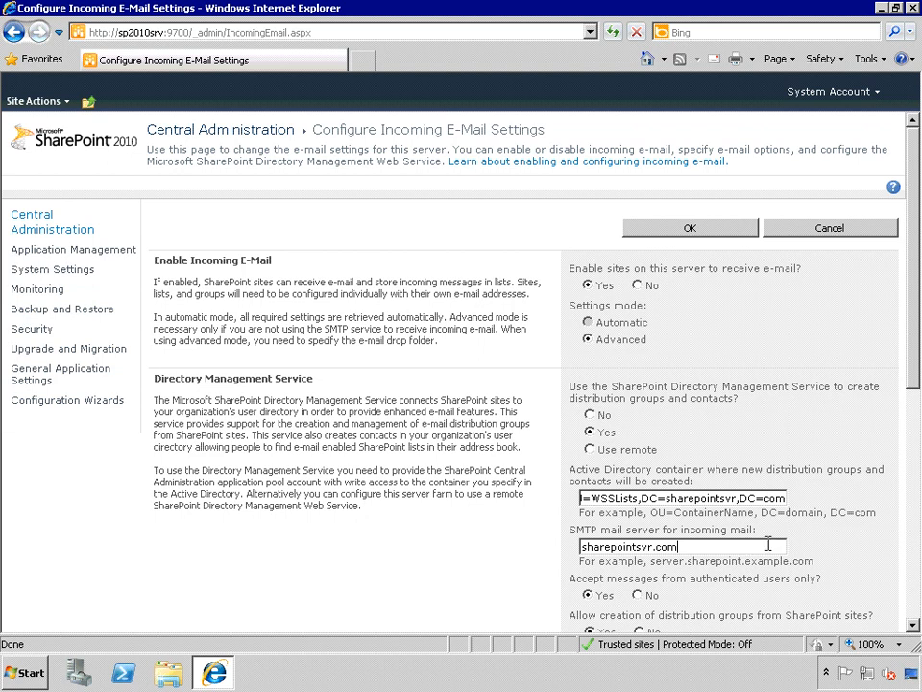
Enter sharepoint.com as the e-mail server display address and cancel the incoming e-mail configuration
click(914, 624)
click(913, 624)
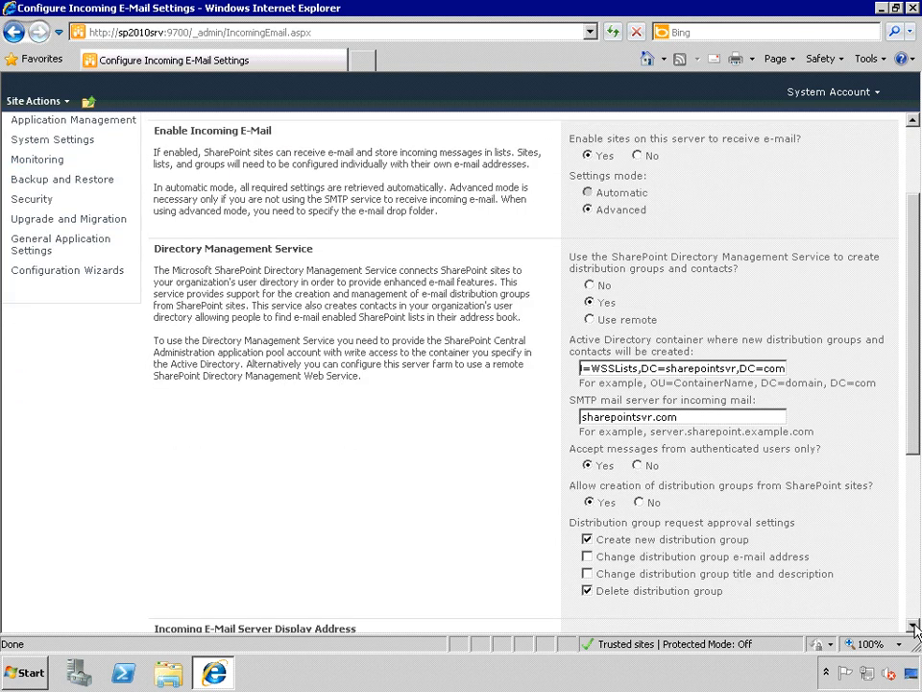
click(914, 624)
click(913, 624)
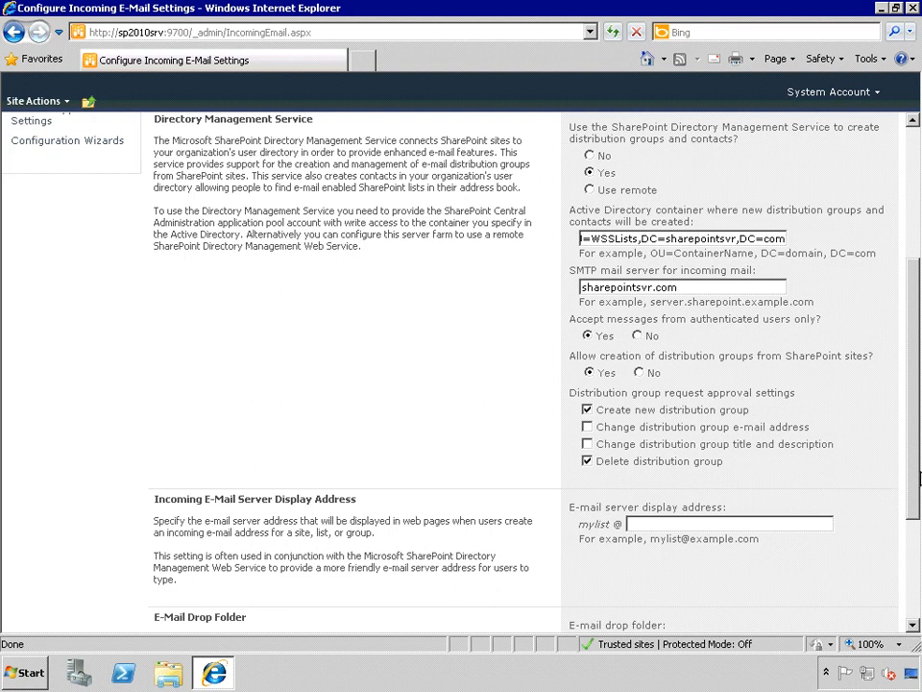
drag(918, 466, 917, 567)
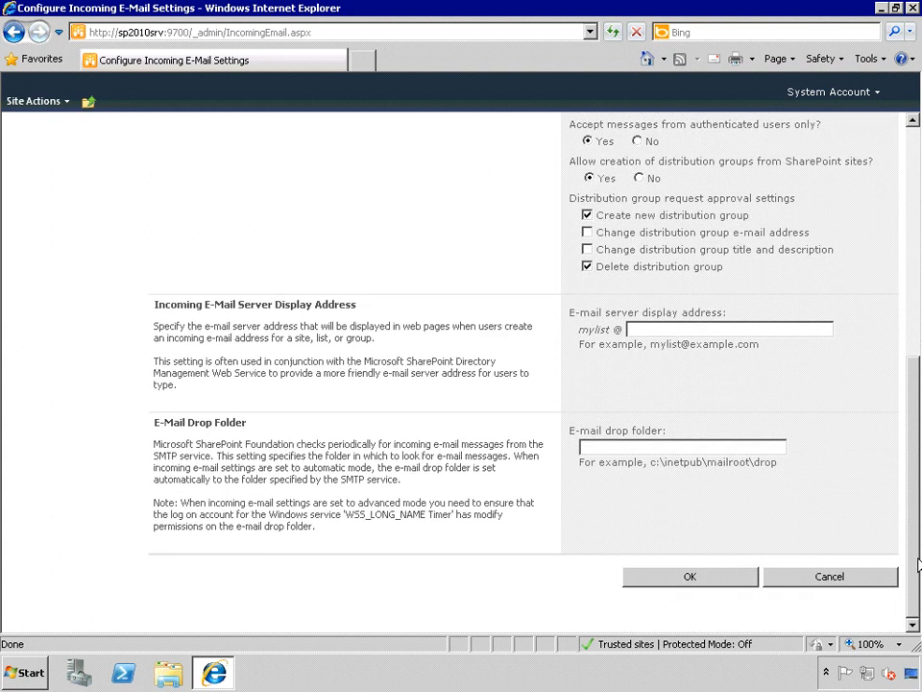
click(810, 328)
text(sharepoint)
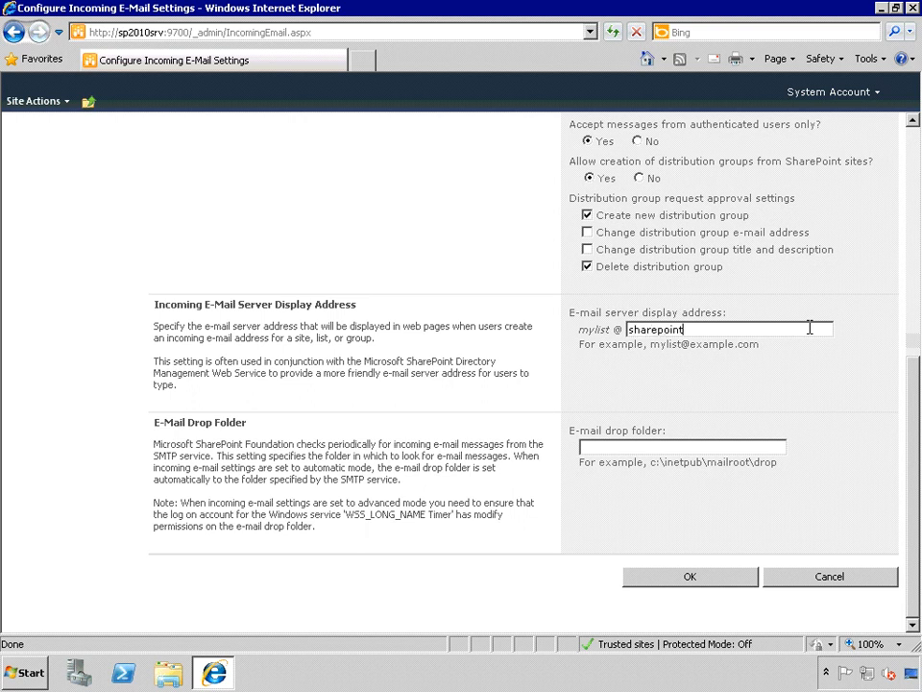
text(.com)
click(841, 581)
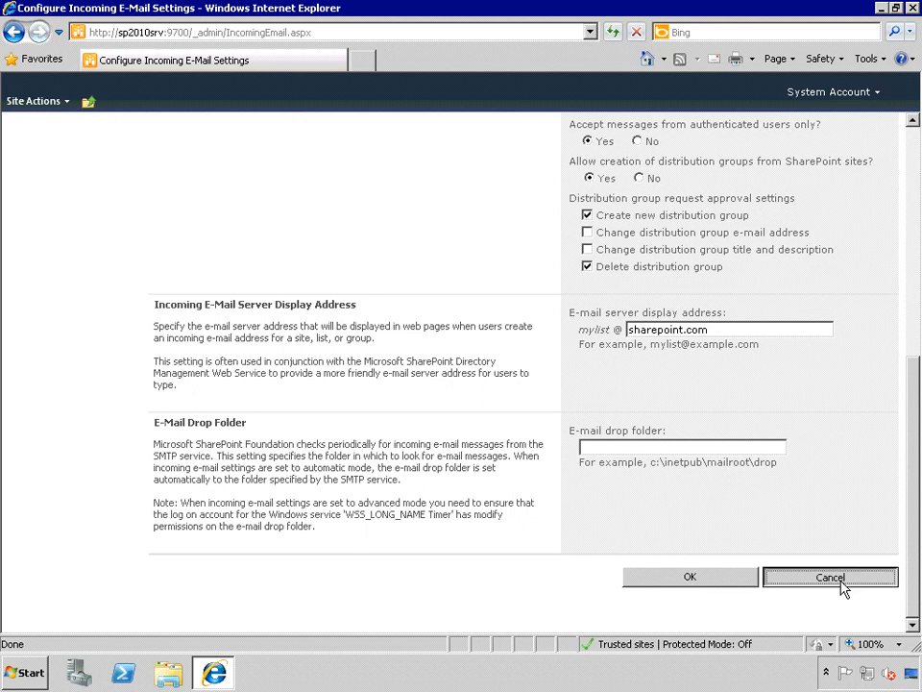